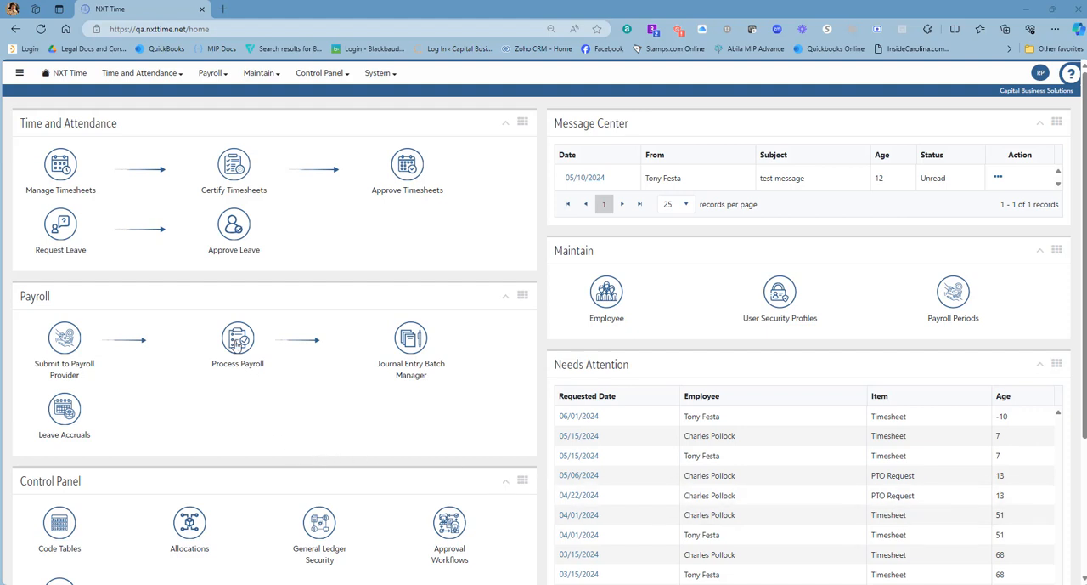
Step: Create a new payroll for FT Staff - Hourly with pay date 05/14/2024 and description "Pay Period End 5/14/24", and continue to the file upload
click(237, 347)
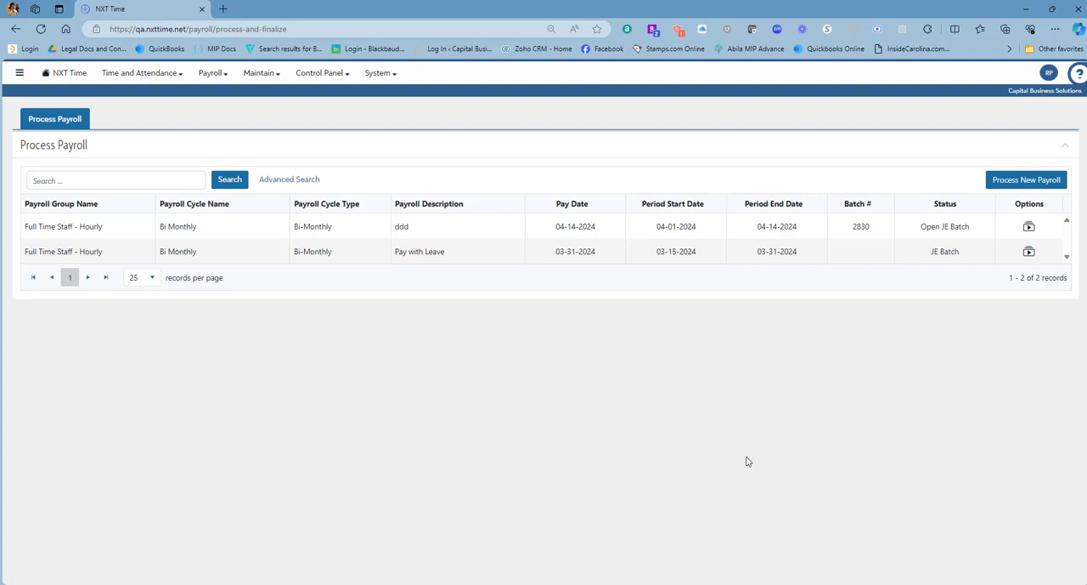
click(1028, 182)
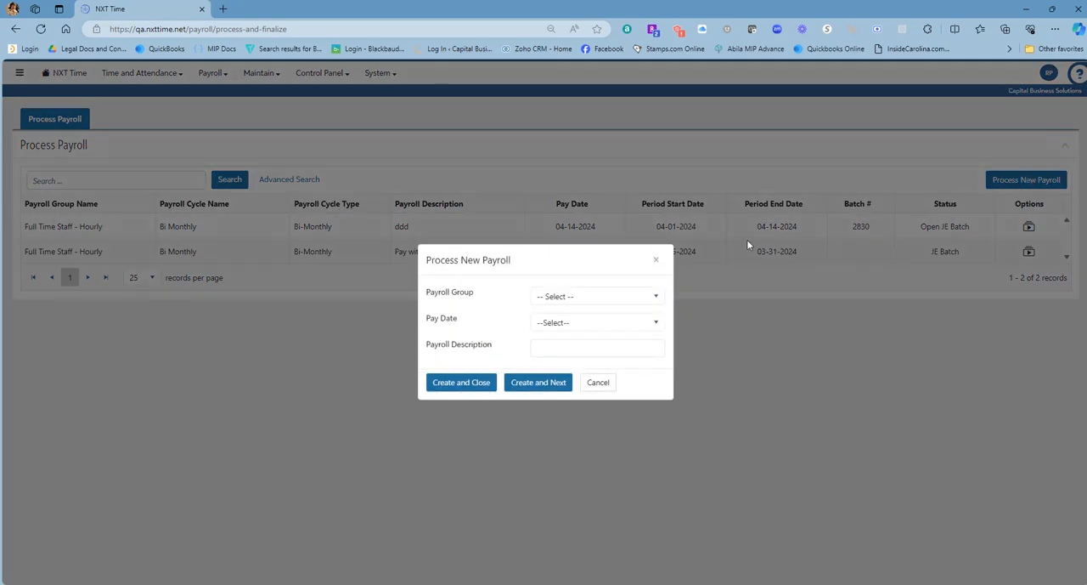
click(608, 295)
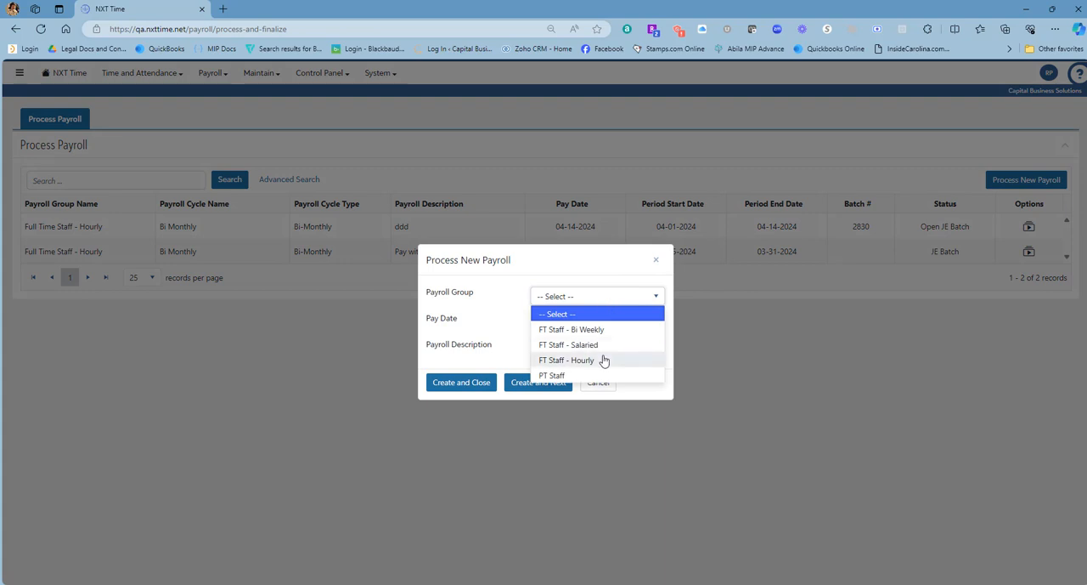
click(604, 360)
click(586, 326)
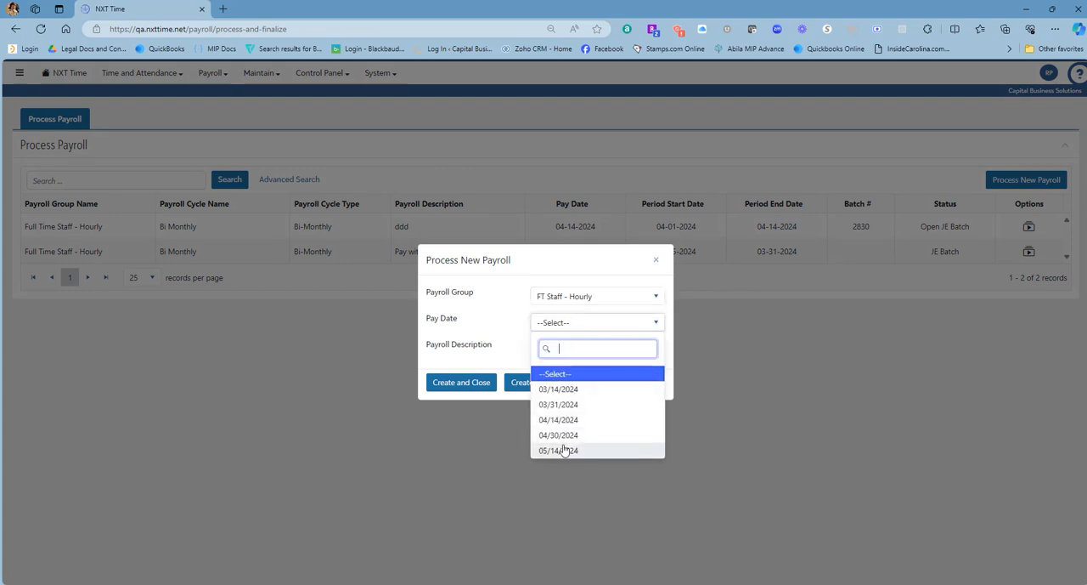
click(558, 449)
click(580, 348)
text(P)
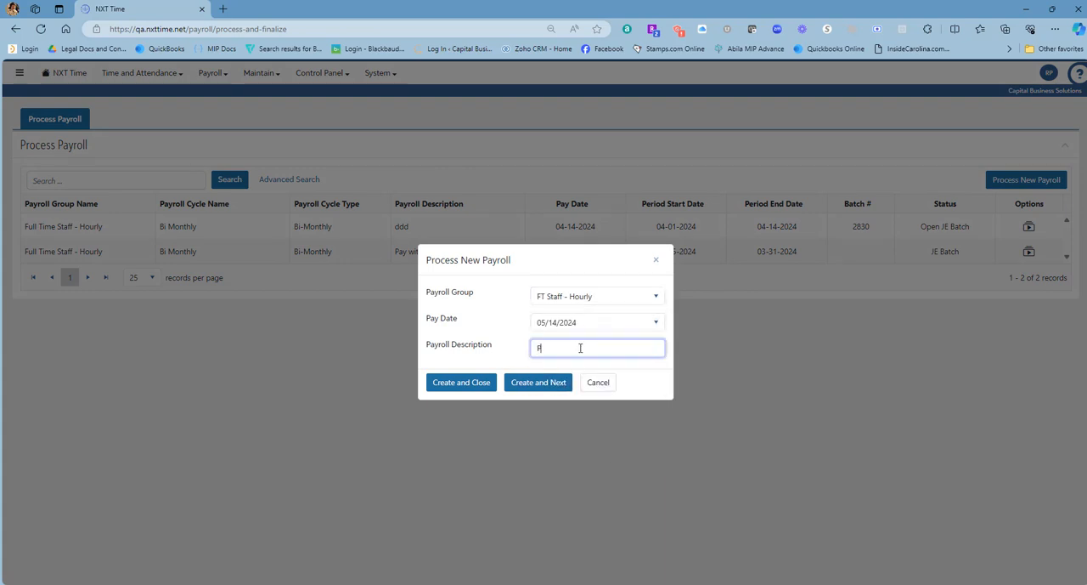
text(ay Period End 5/14/24)
click(638, 382)
click(548, 387)
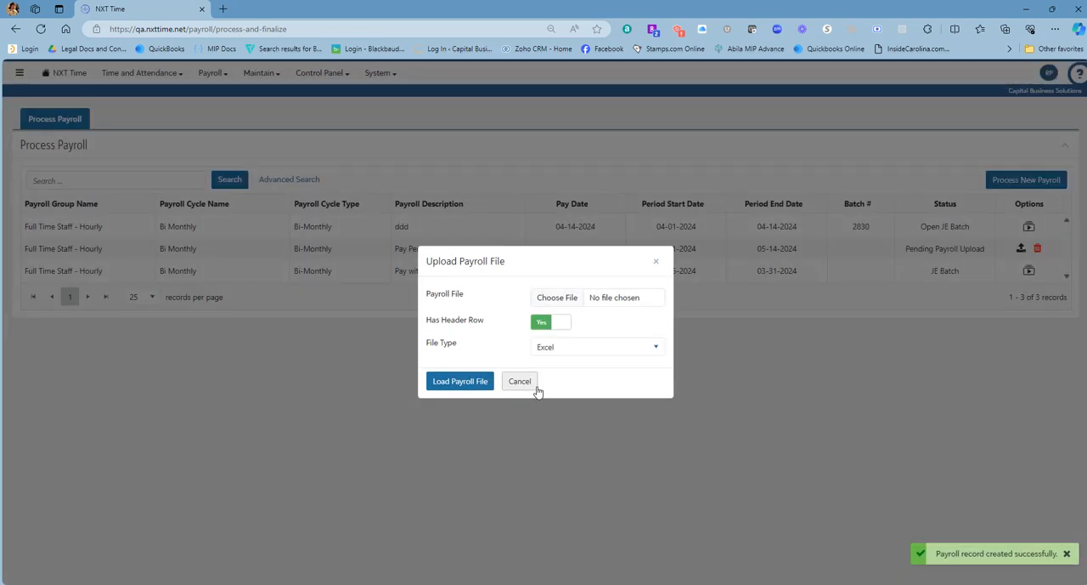
click(557, 299)
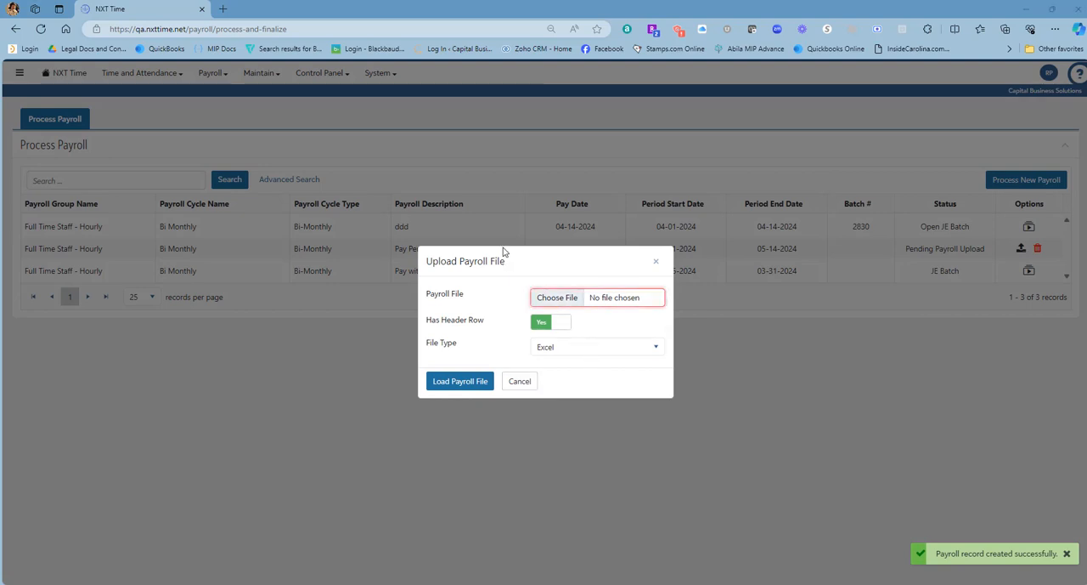
click(270, 128)
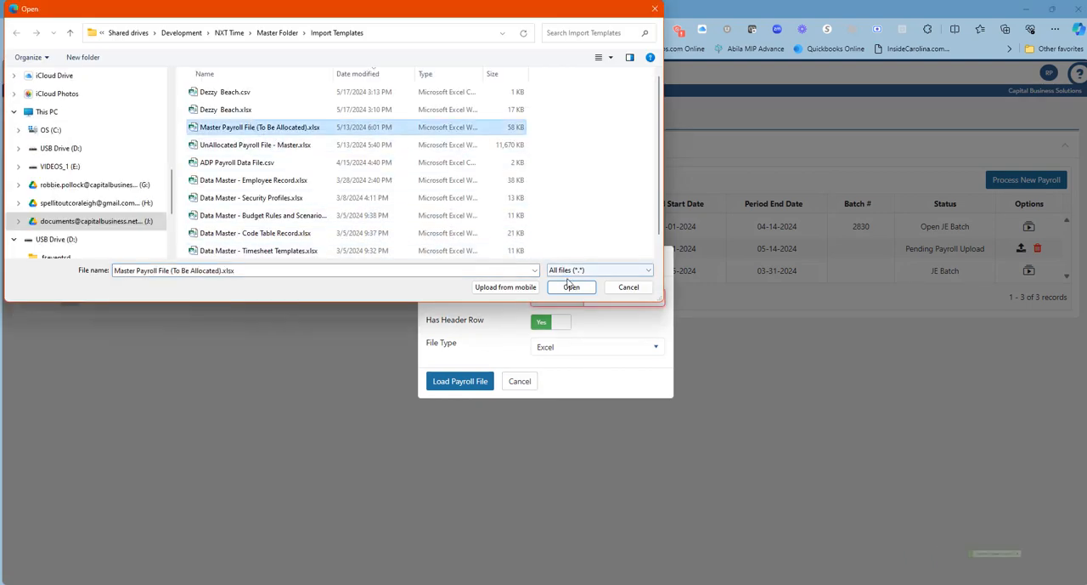
click(570, 287)
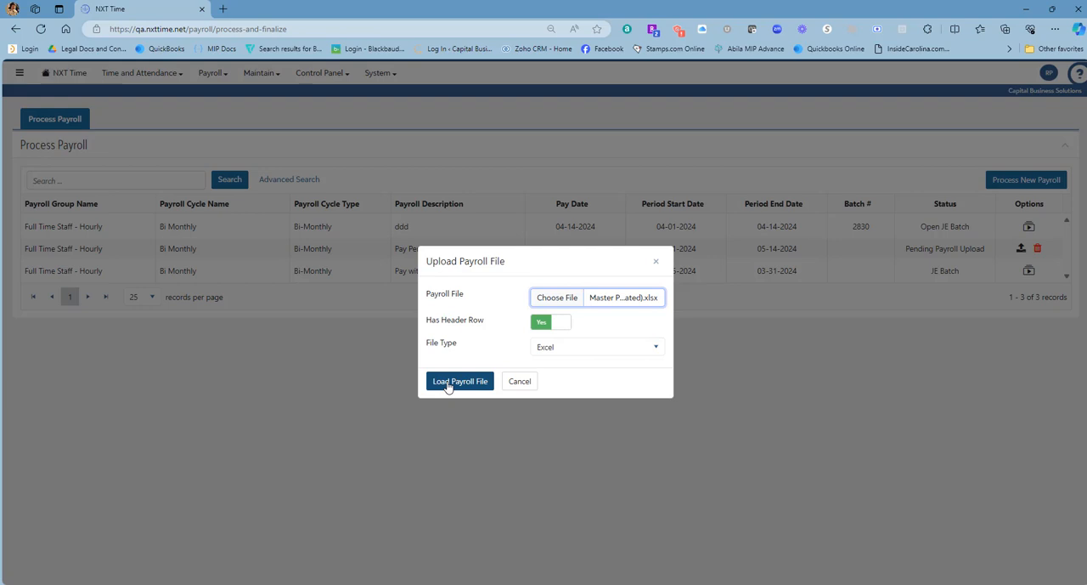
click(520, 383)
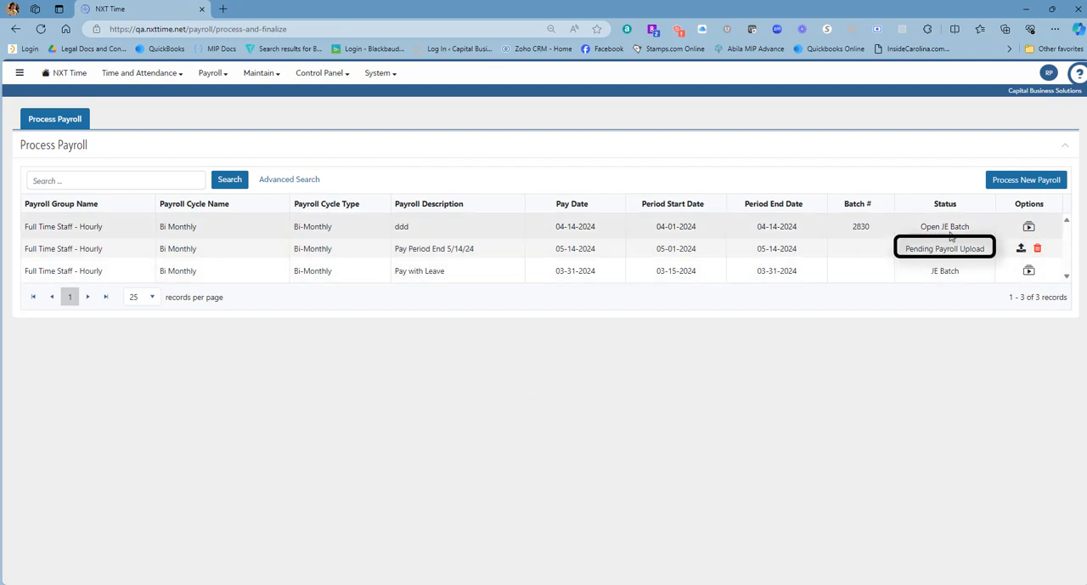
Step: Open the Pay with Leave payroll for processing and expand the second listed employee's pay codes
drag(905, 248, 986, 248)
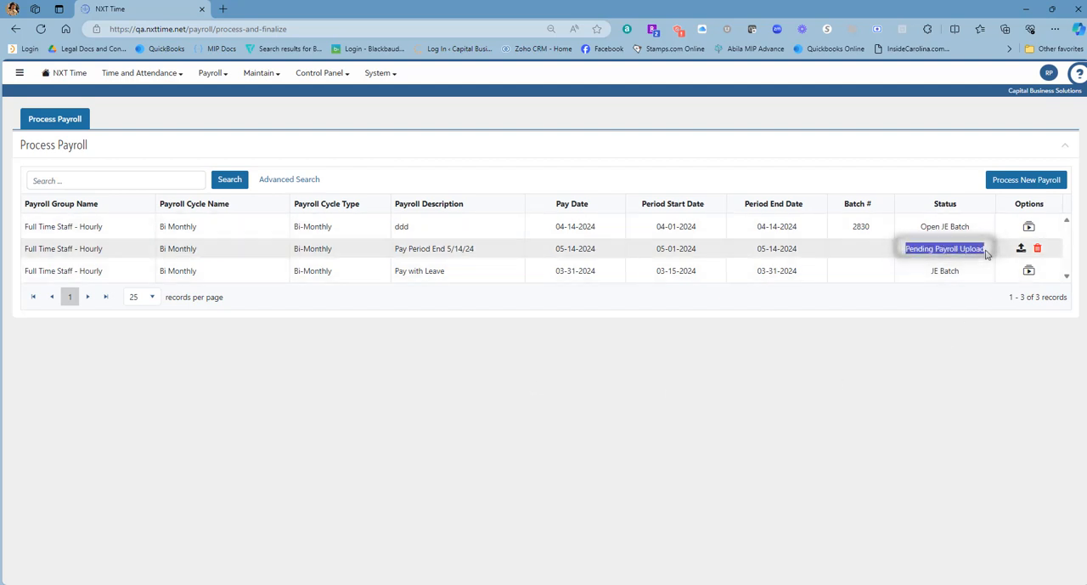
click(918, 400)
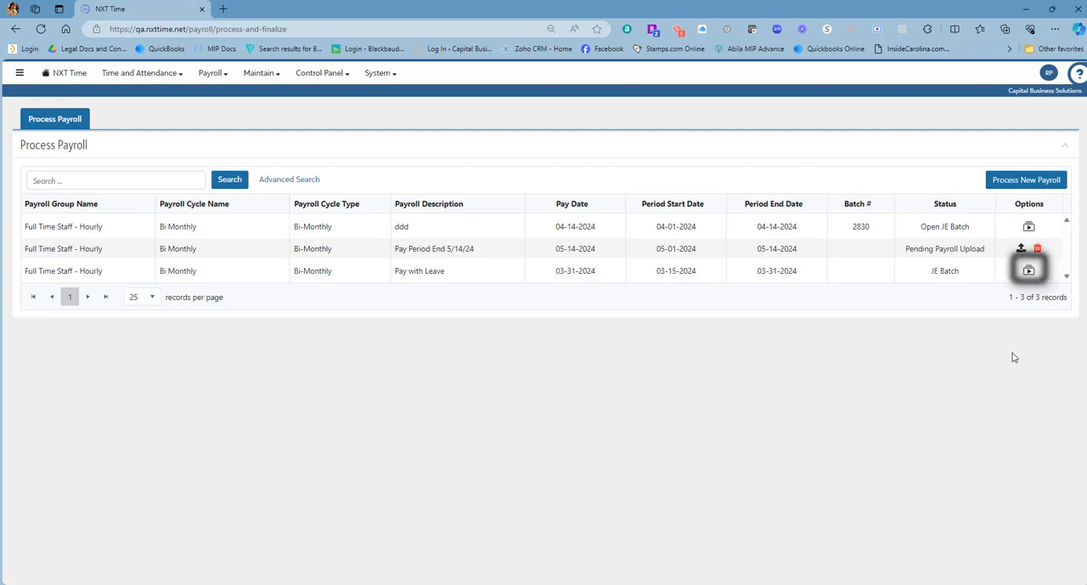
click(1029, 272)
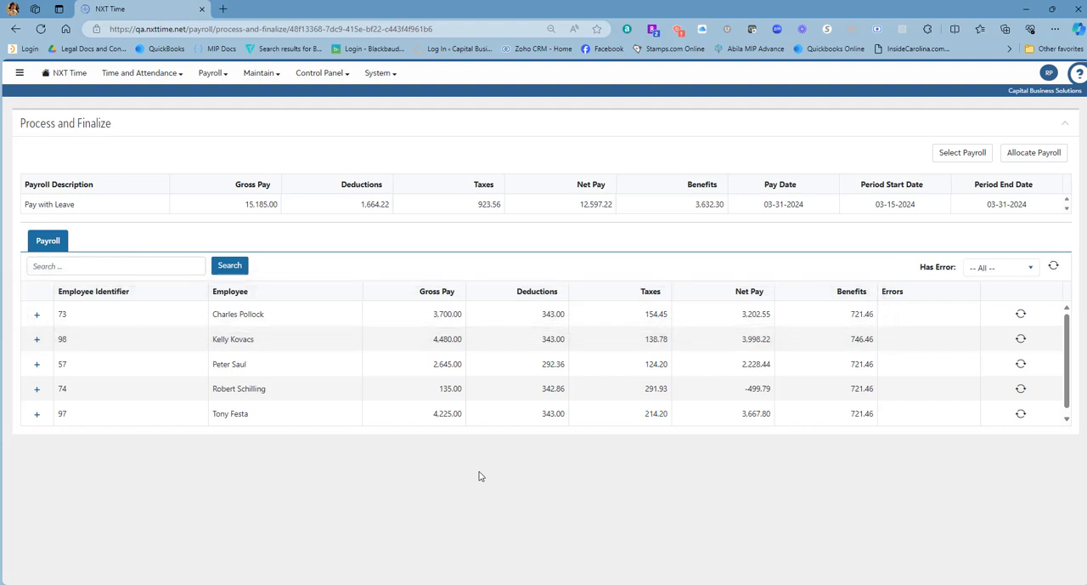
click(37, 339)
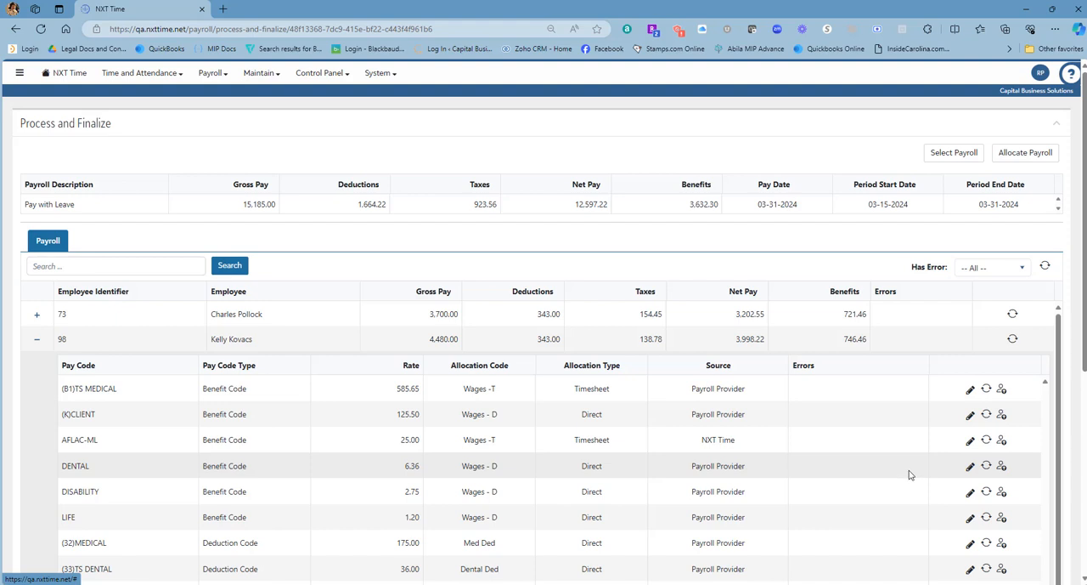
Step: Set the allocation code of the expanded employee's (B1)TS MEDICAL pay code to Wages - D, save it and refresh that line
scroll(910, 472, down, 1)
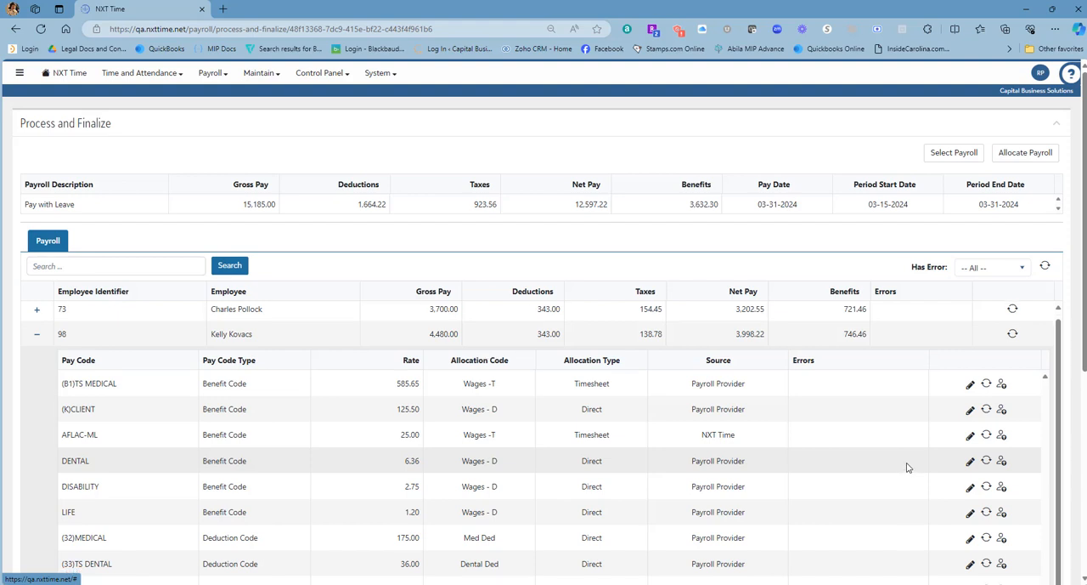
click(971, 385)
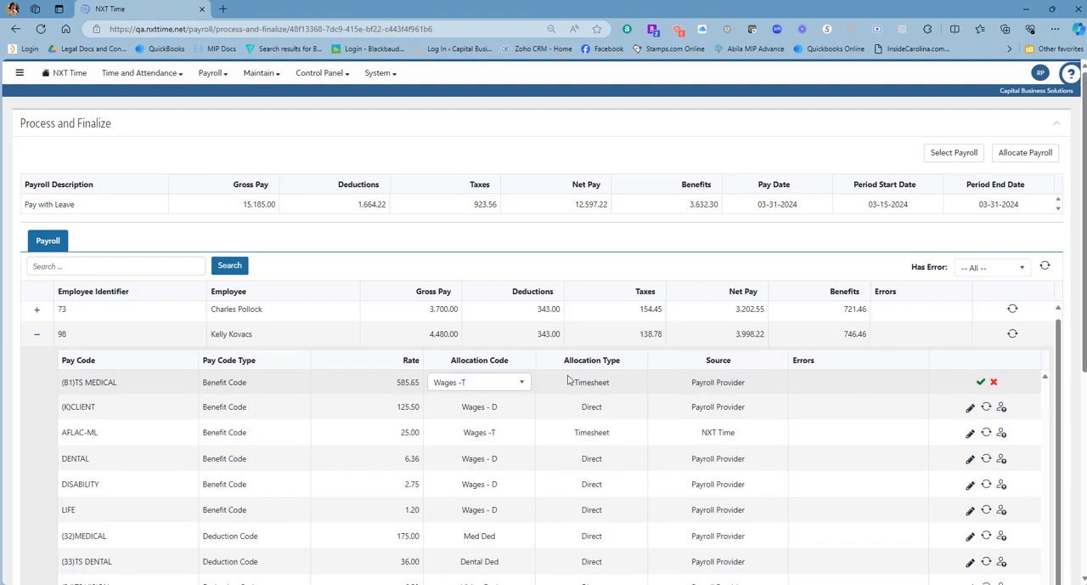
click(509, 390)
click(473, 476)
click(981, 383)
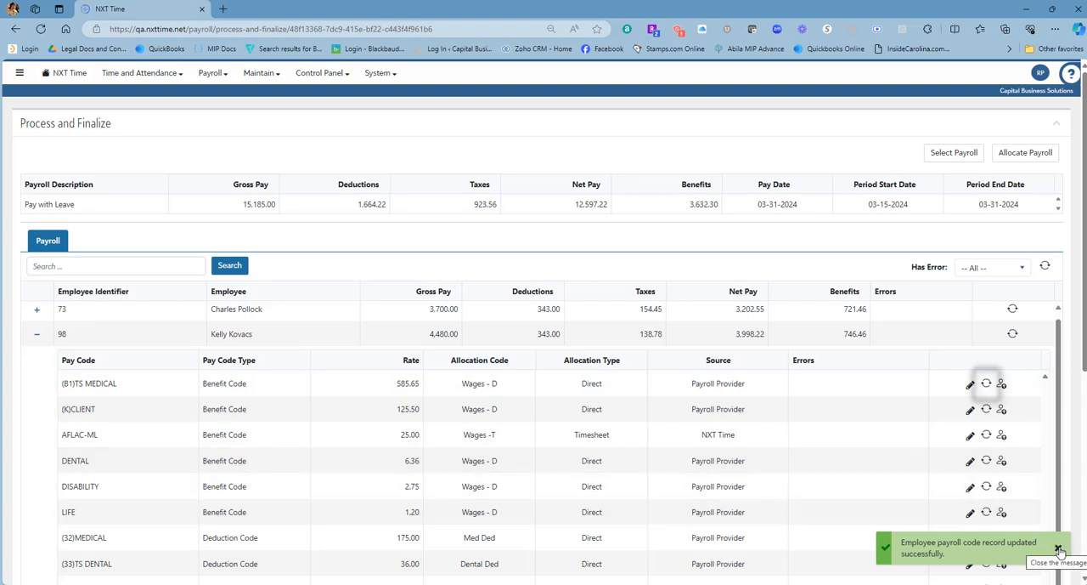
click(986, 383)
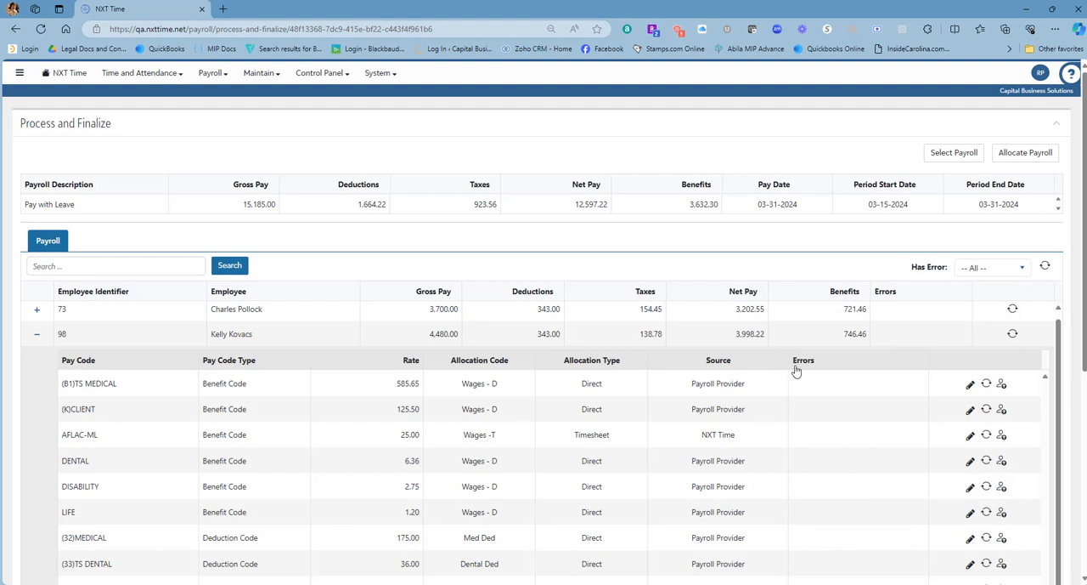
Step: Allocate the payroll, change the first allocation line's project to [9001] Abnormal Psychology Program, and display that line's original revision
click(1014, 154)
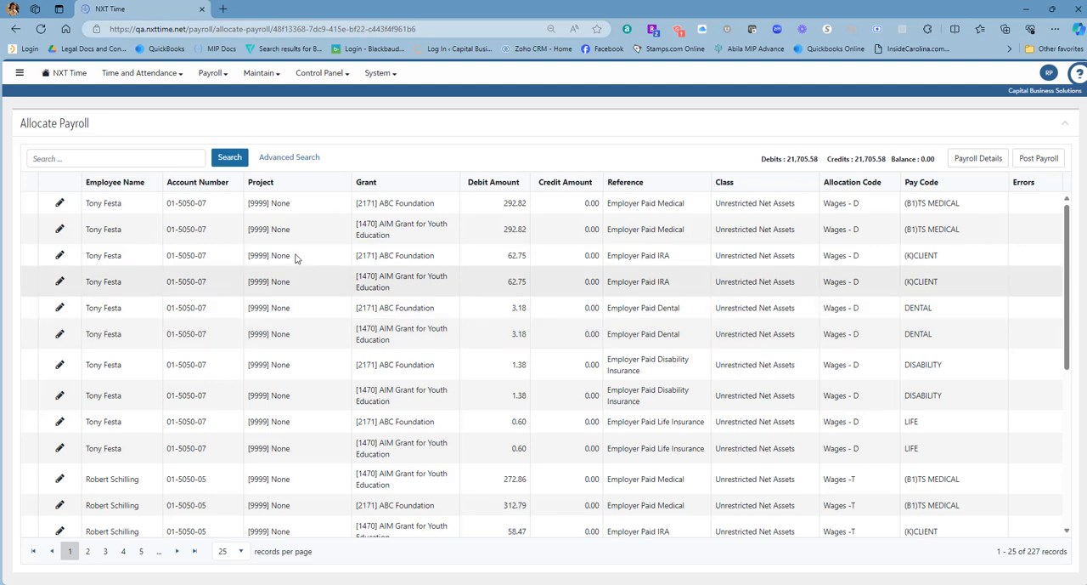
click(59, 205)
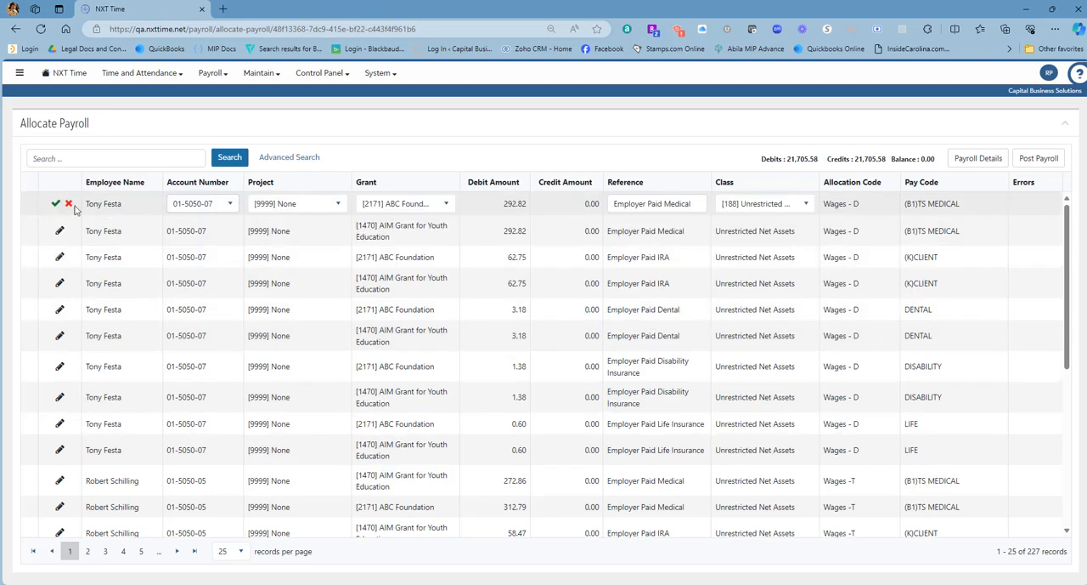
click(328, 210)
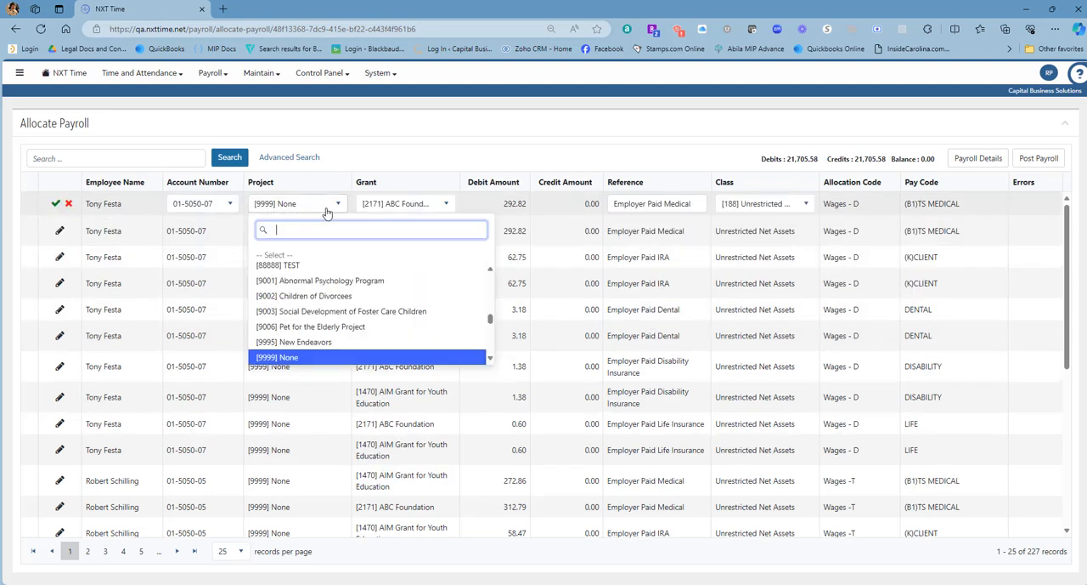
click(315, 279)
click(56, 204)
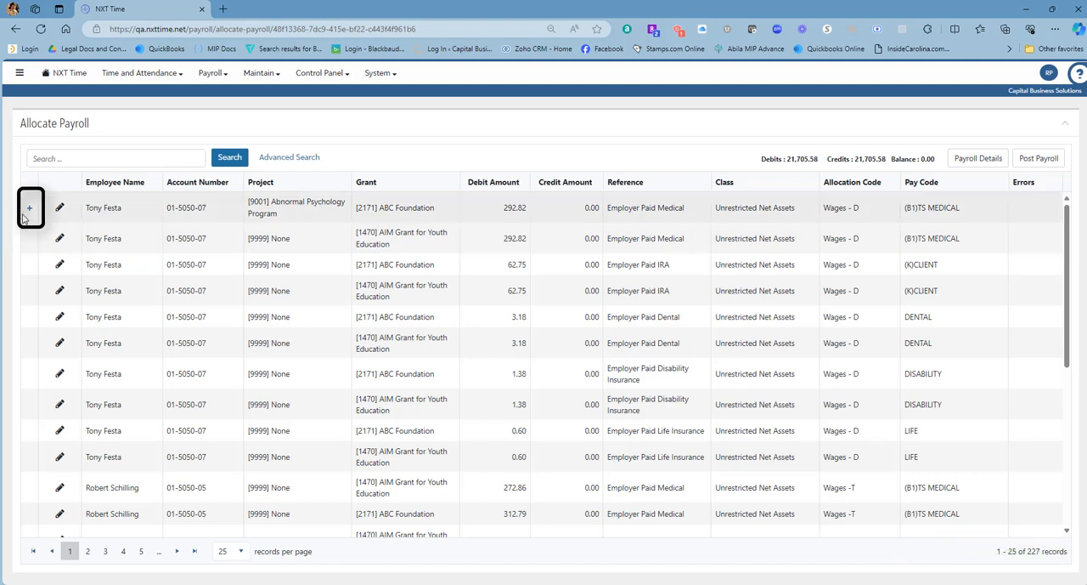
click(28, 210)
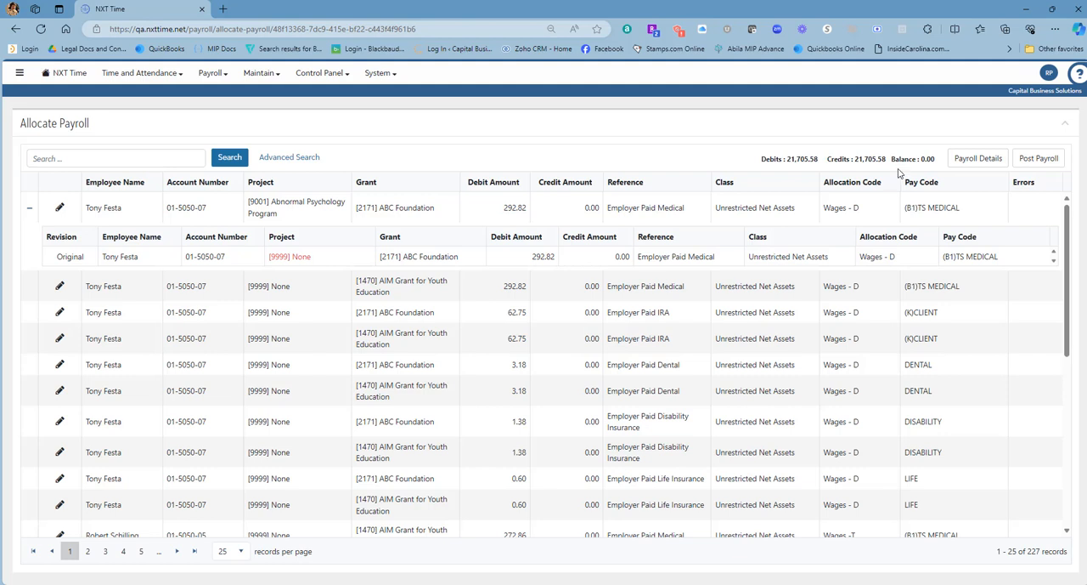
Step: Proceed to posting the payroll, set the credit and debit posting methods to Summarized, and inspect the first summary line's detail
click(1030, 160)
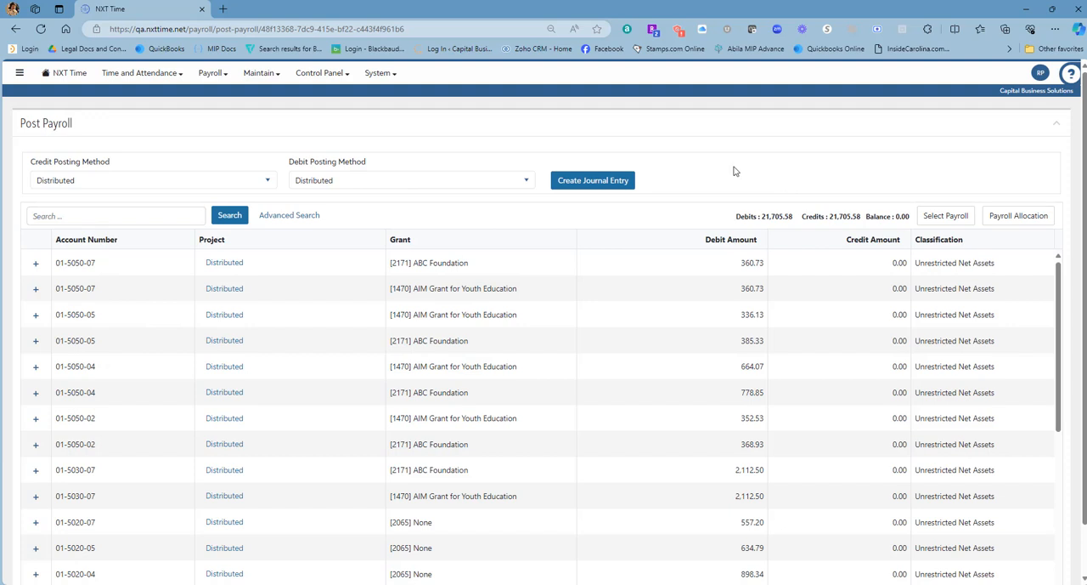
click(254, 184)
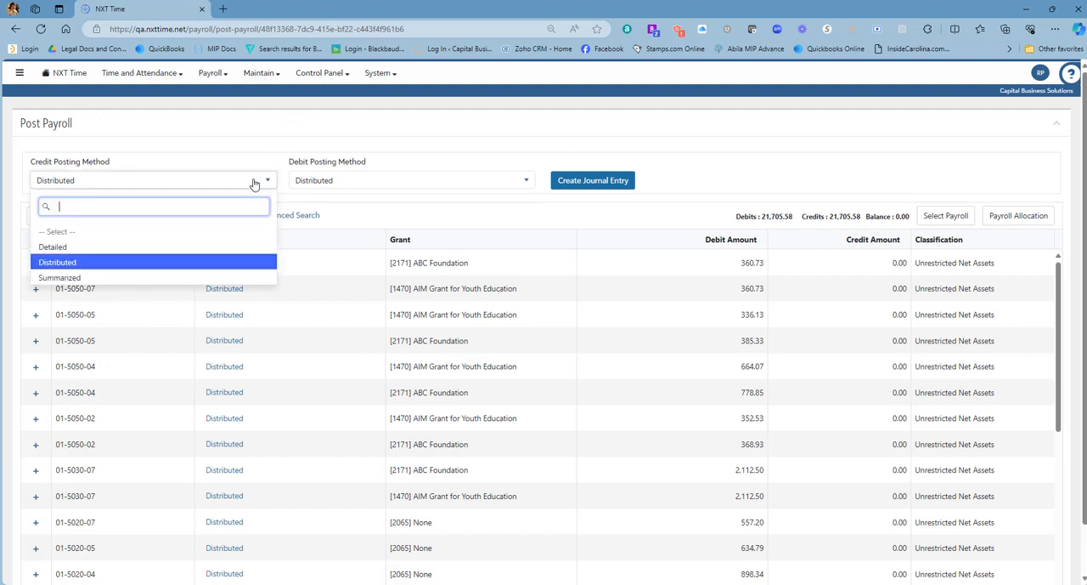
click(255, 184)
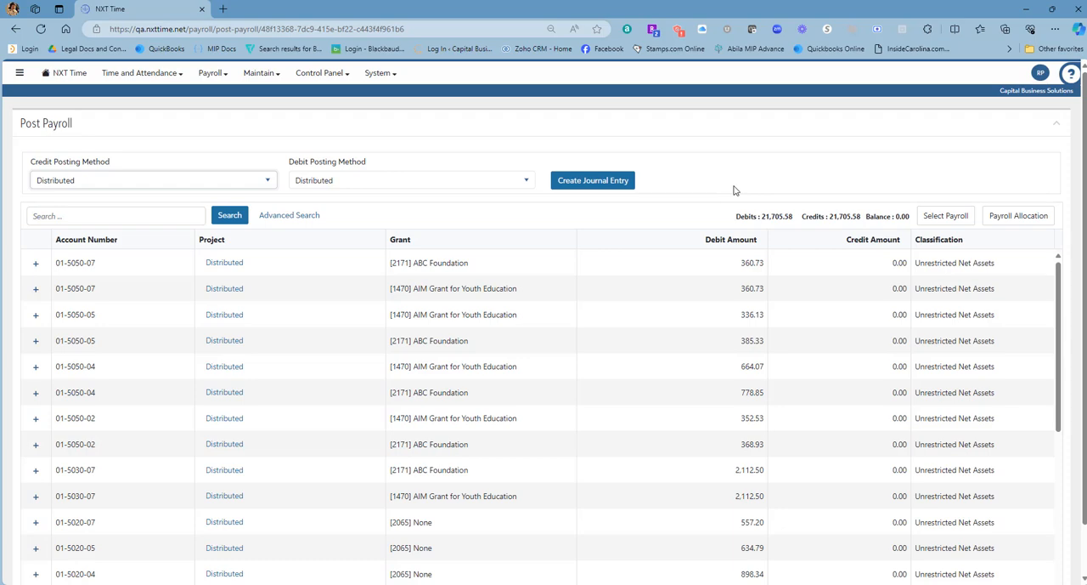
click(223, 184)
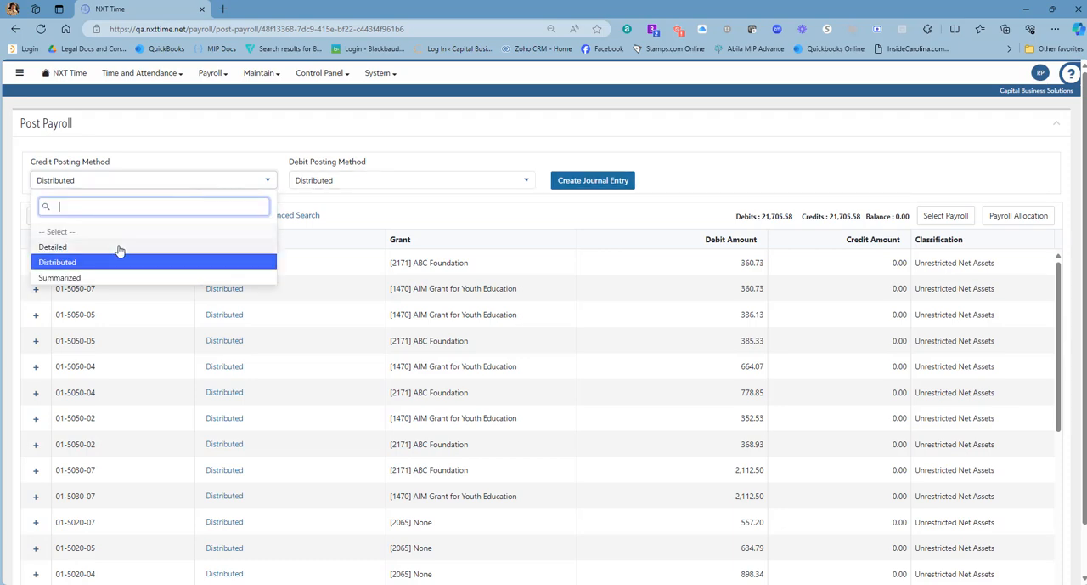
click(84, 278)
click(338, 191)
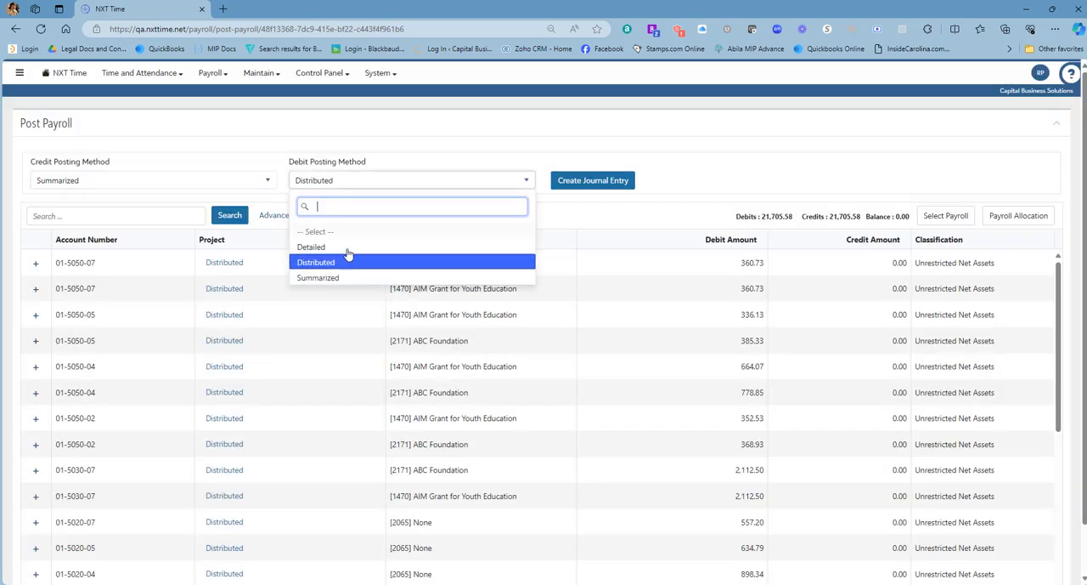
click(319, 278)
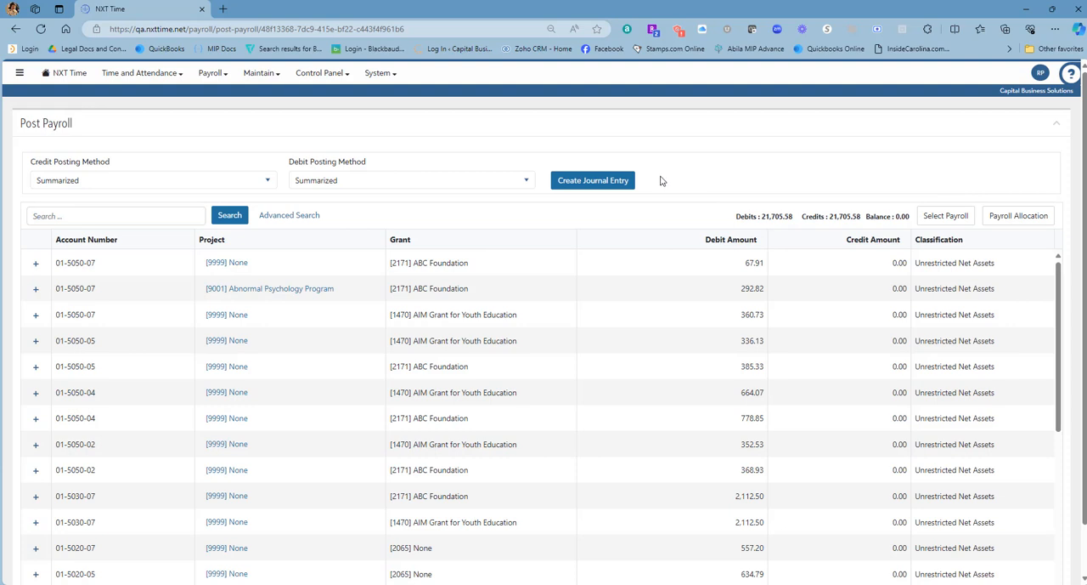
click(35, 263)
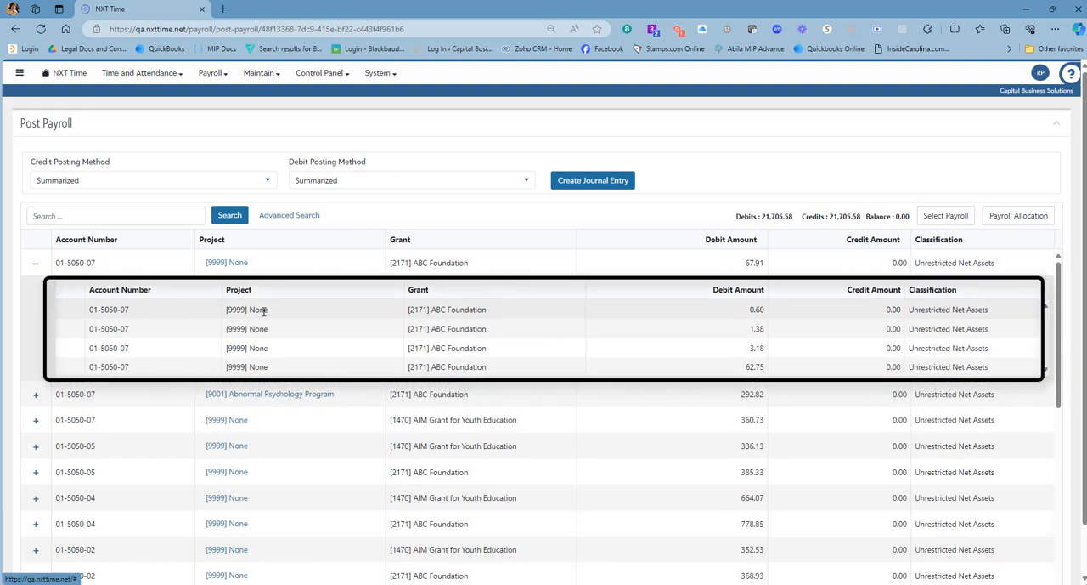
click(35, 266)
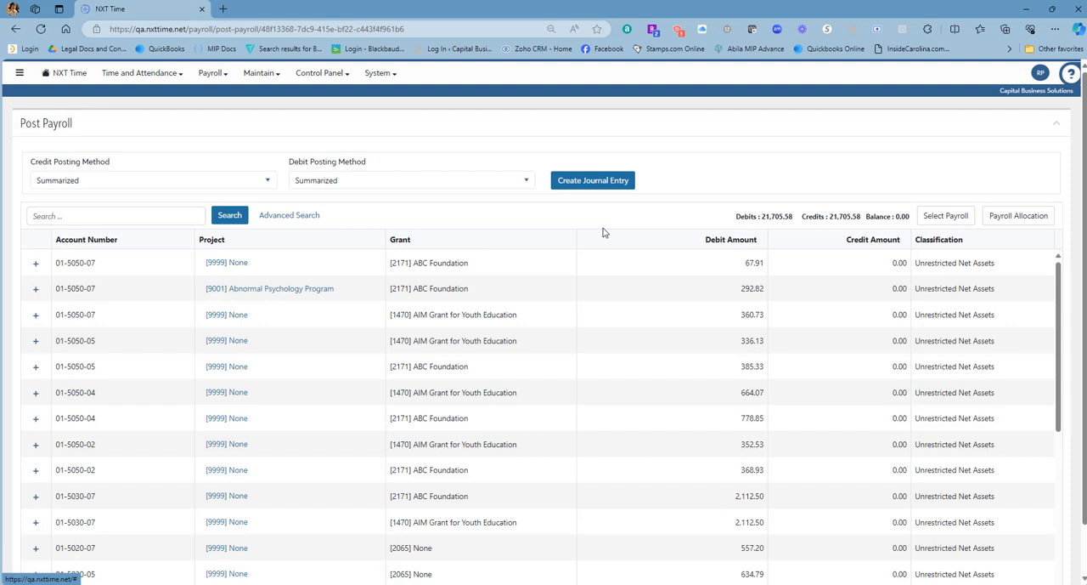
Step: Create a journal entry for the payroll with the description "Pay Period 3/31/24", keeping the other settings
click(577, 182)
click(420, 306)
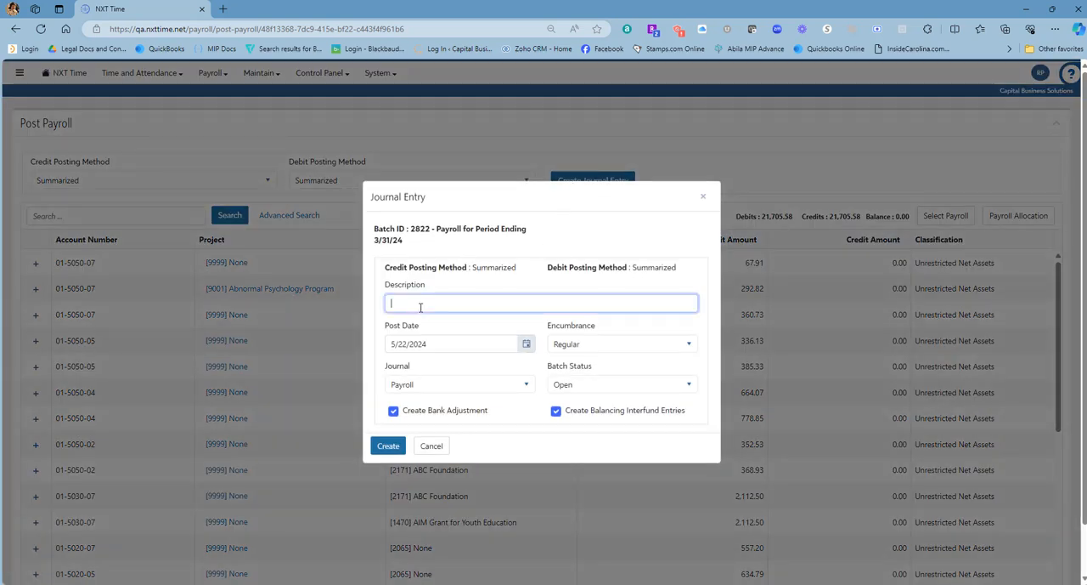
text(Pay Period 3/31/24)
click(507, 454)
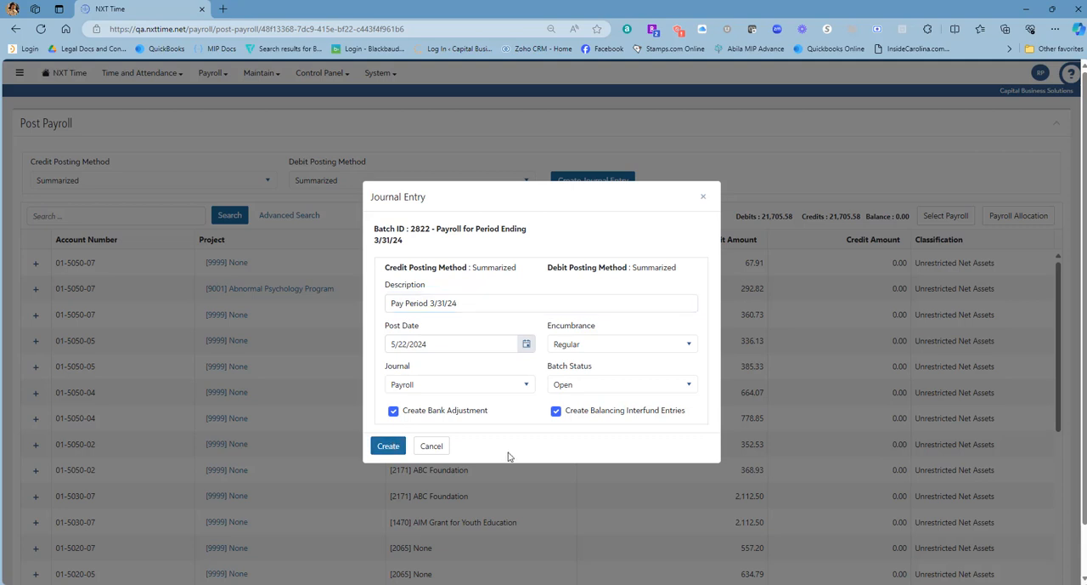
click(379, 448)
Step: Examine the transactions of the open JE Batch in the journal batch list and return to the home page
click(415, 302)
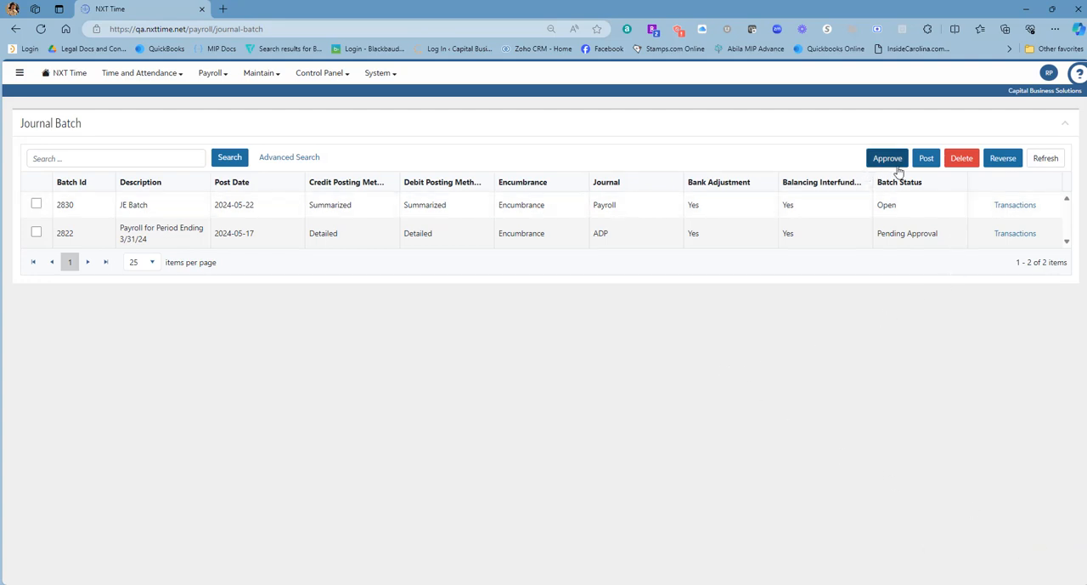
click(1013, 206)
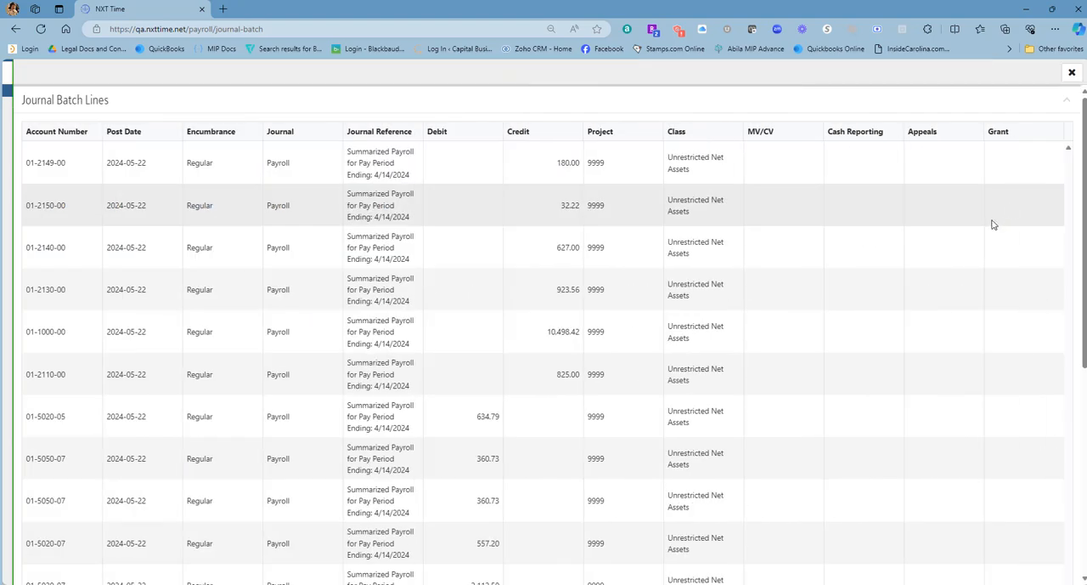
scroll(944, 280, down, 3)
scroll(938, 308, down, 3)
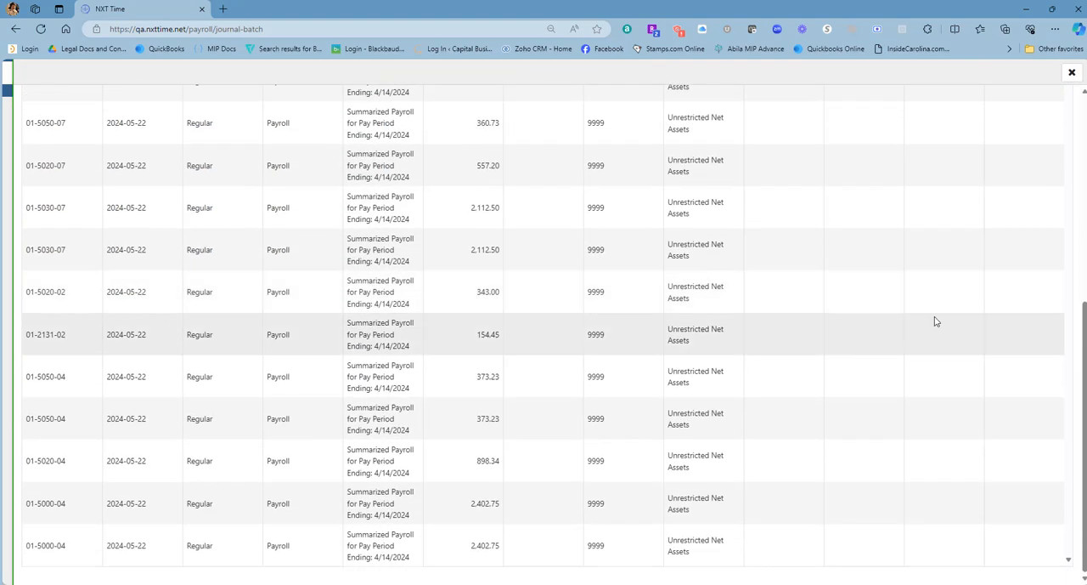
scroll(1019, 170, up, 4)
click(1072, 73)
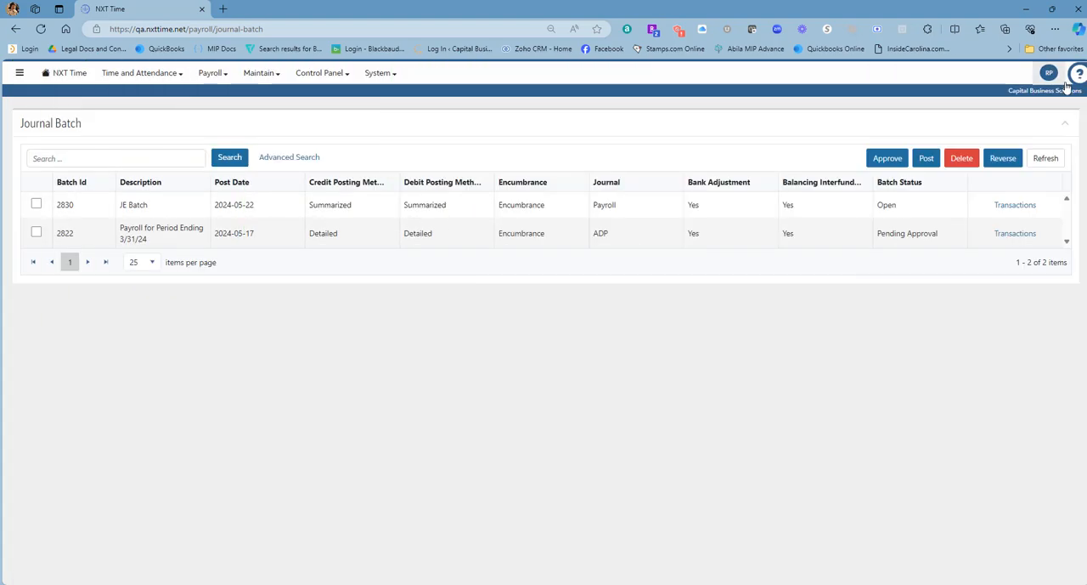
click(72, 74)
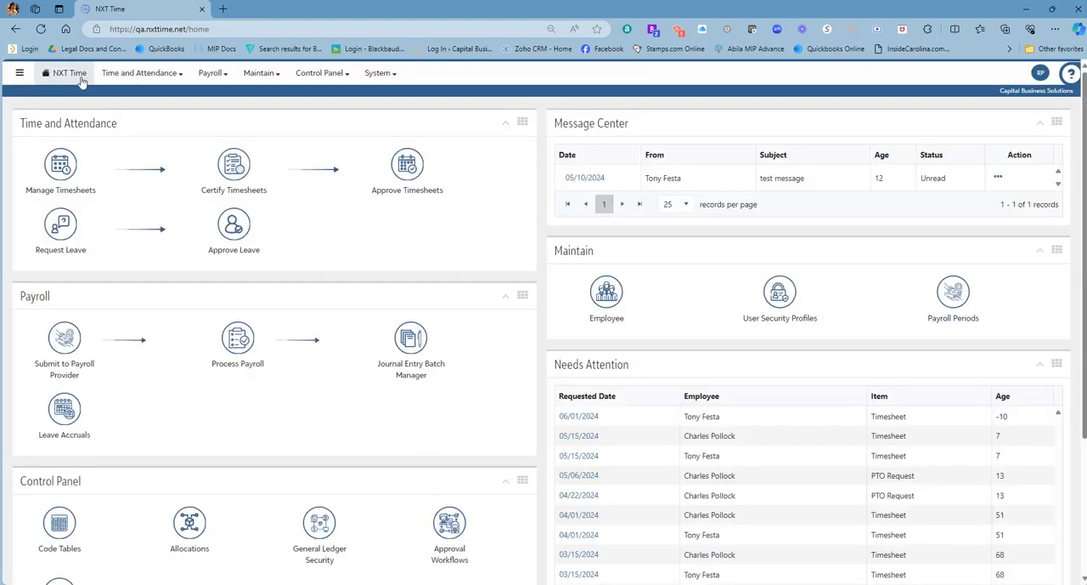